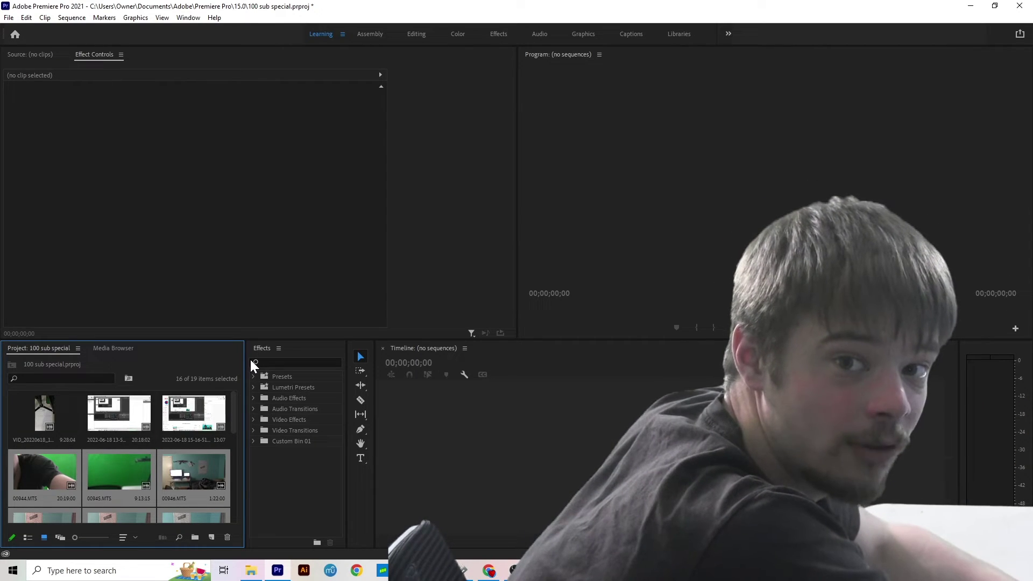
Create the 100 Subscriber Special sequence with 00949.MTS and append 00950.MTS and 00951.MTS, trimming the footage to end at 00;00;25;23
{"action": "key", "text": "ctrl+n"}
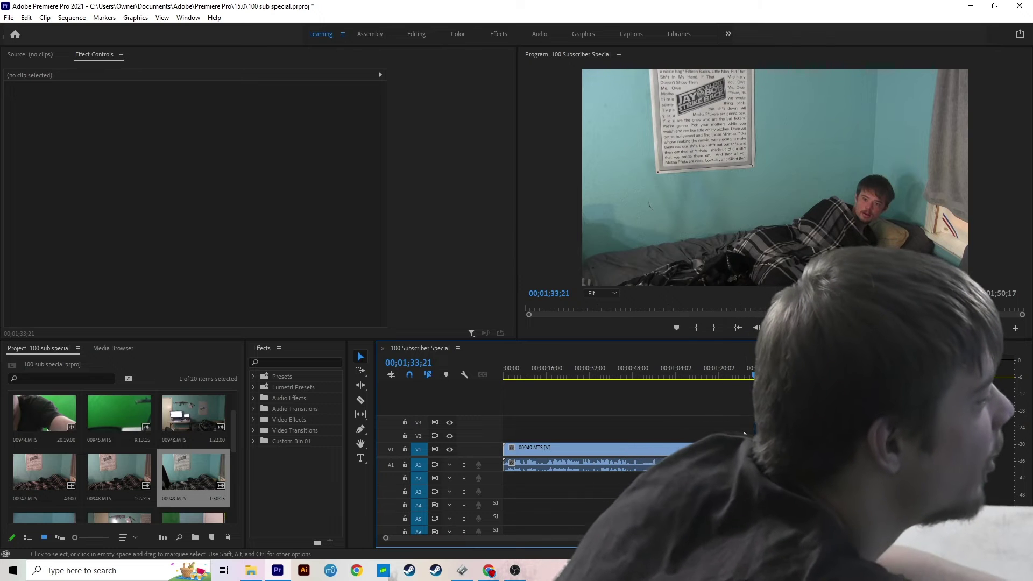
{"action": "left_click_drag", "start_coordinate": [741, 374], "coordinate": [727, 390]}
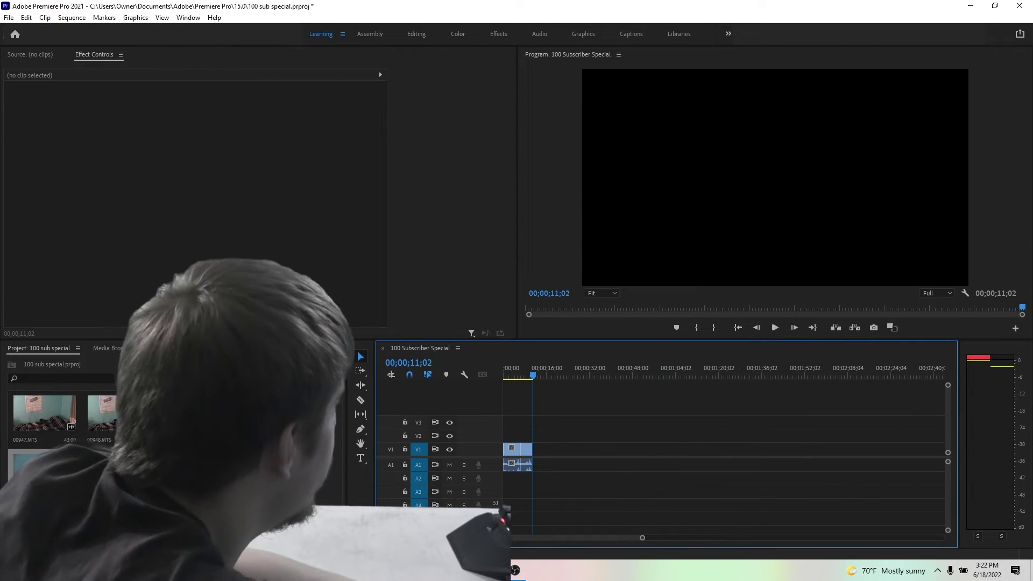
{"action": "left_click_drag", "start_coordinate": [114, 425], "coordinate": [631, 286]}
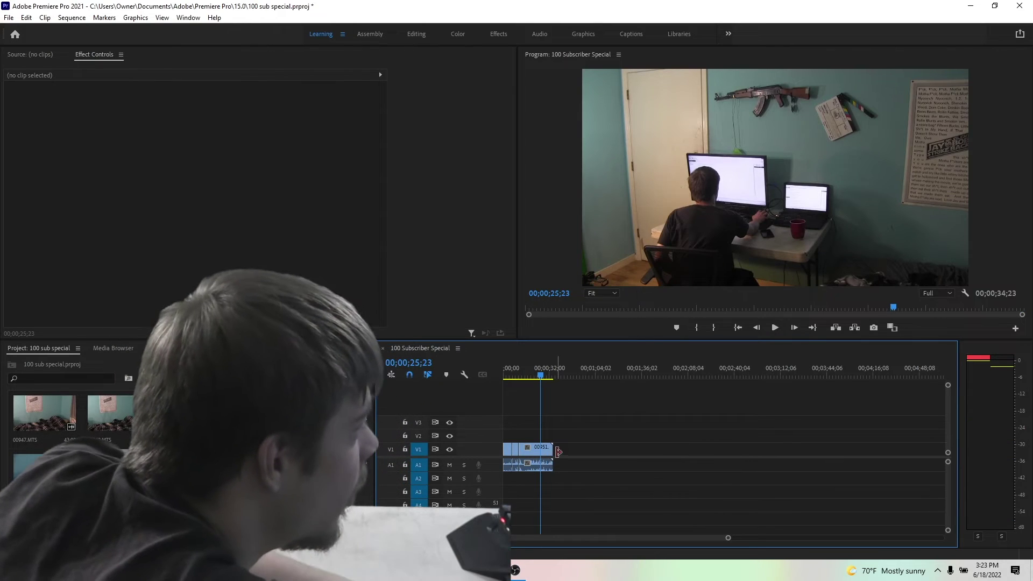
{"action": "key", "text": "ctrl+z"}
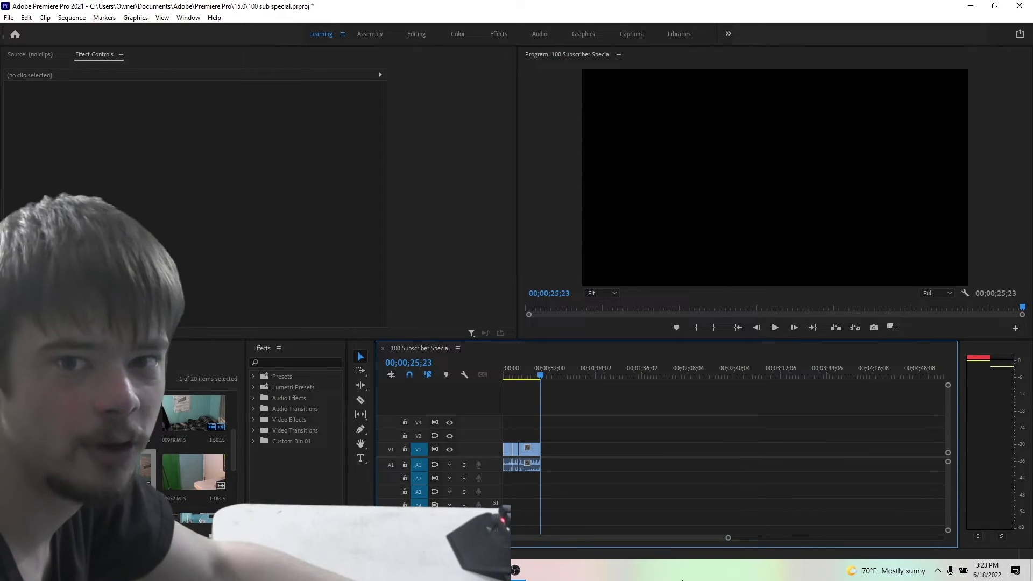
{"action": "key", "text": "ctrl+shift+z"}
{"action": "key", "text": "space"}
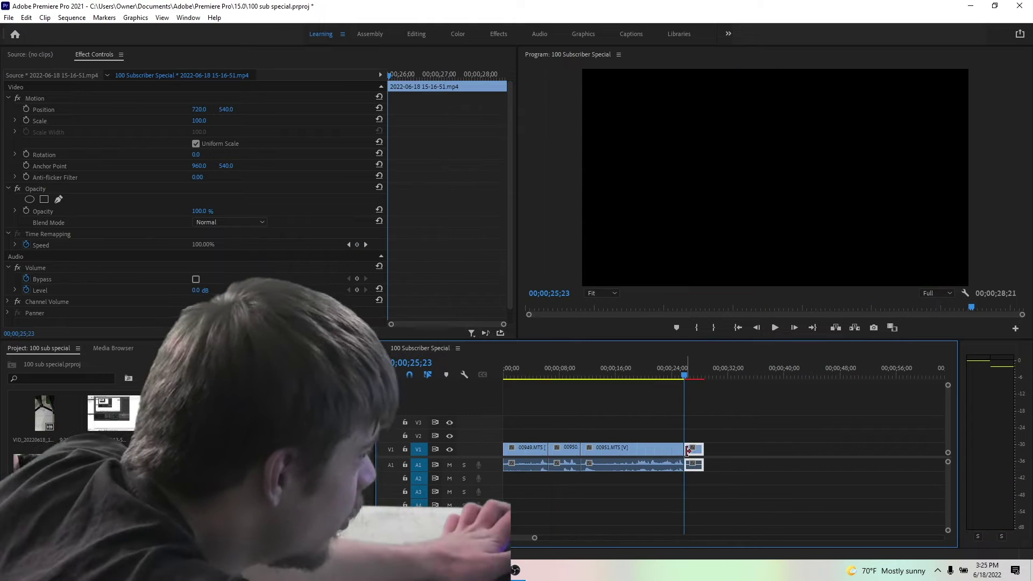
{"action": "right_click", "coordinate": [686, 450]}
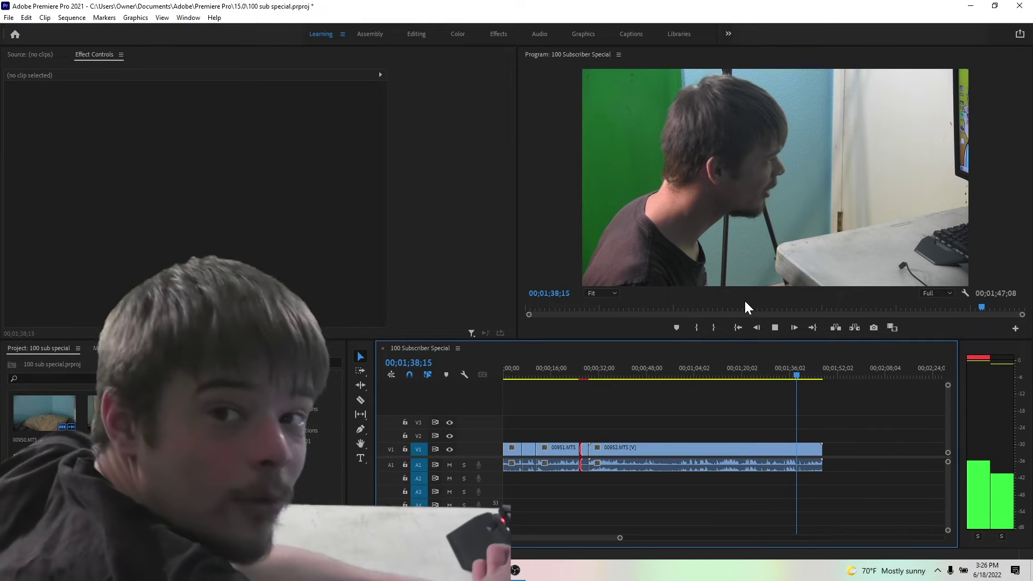
{"action": "key", "text": "space"}
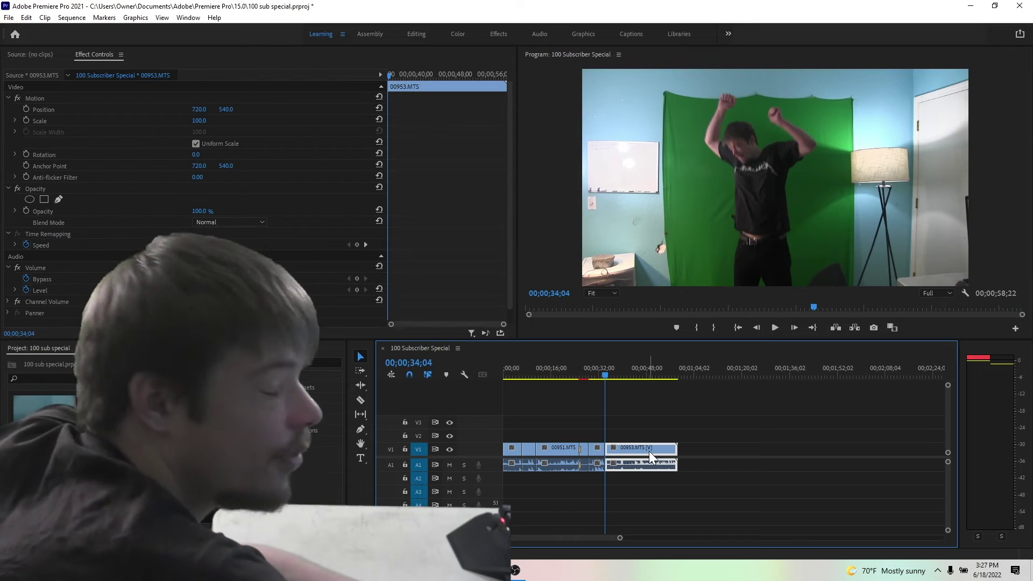
Unlink the video and audio of 00953.MTS in the timeline and delete its audio
{"action": "left_click", "coordinate": [690, 408]}
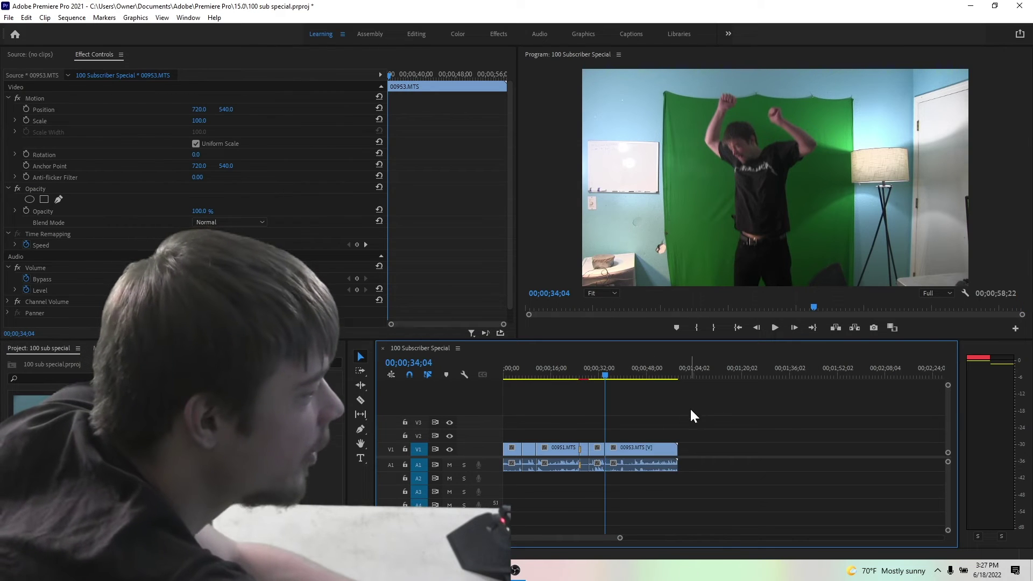
{"action": "left_click", "coordinate": [651, 450]}
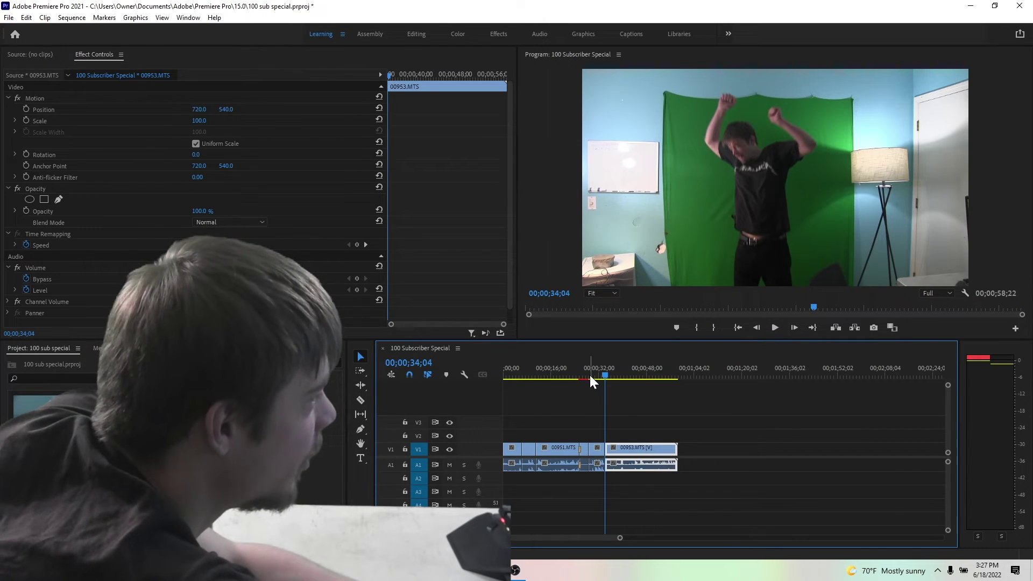
{"action": "left_click", "coordinate": [651, 467], "text": "alt"}
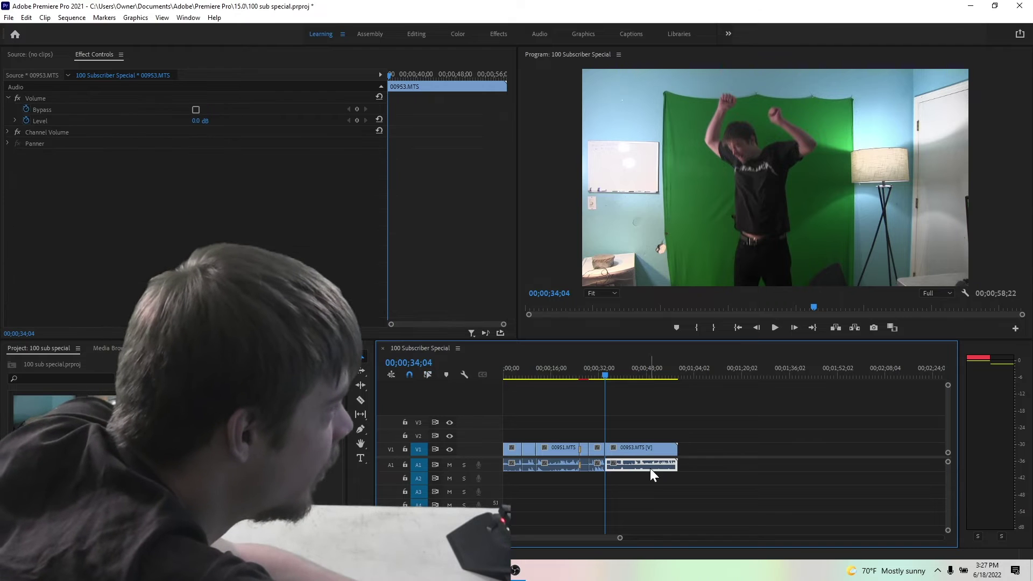
{"action": "left_click", "coordinate": [428, 375]}
{"action": "right_click", "coordinate": [638, 460]}
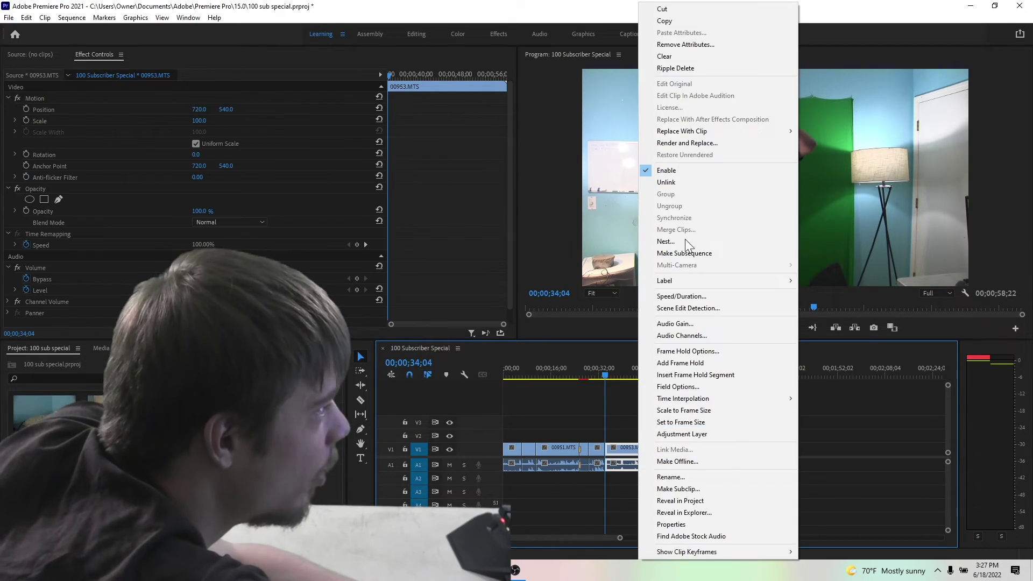
{"action": "left_click", "coordinate": [668, 182]}
{"action": "key", "text": "Delete"}
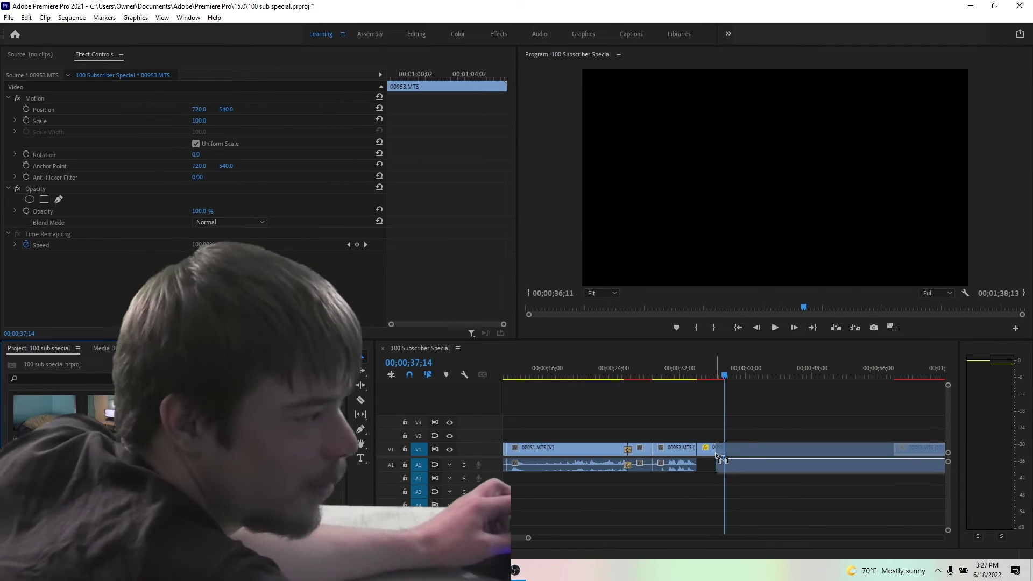
Add 00954.MTS after the silent 00953.MTS clip and move its segments back along the timeline to close the gaps
{"action": "mouse_move", "coordinate": [726, 450]}
{"action": "left_mouse_down"}
{"action": "mouse_move", "coordinate": [748, 441]}
{"action": "mouse_move", "coordinate": [727, 450]}
{"action": "left_mouse_up"}
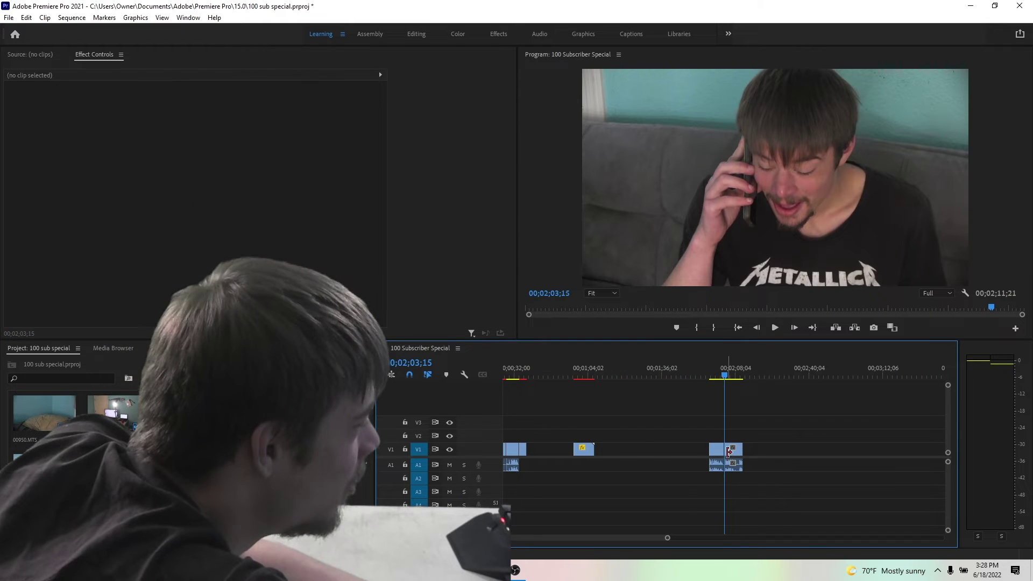
{"action": "left_click_drag", "start_coordinate": [715, 451], "coordinate": [548, 459]}
{"action": "left_click", "coordinate": [590, 398]}
{"action": "left_click", "coordinate": [546, 374]}
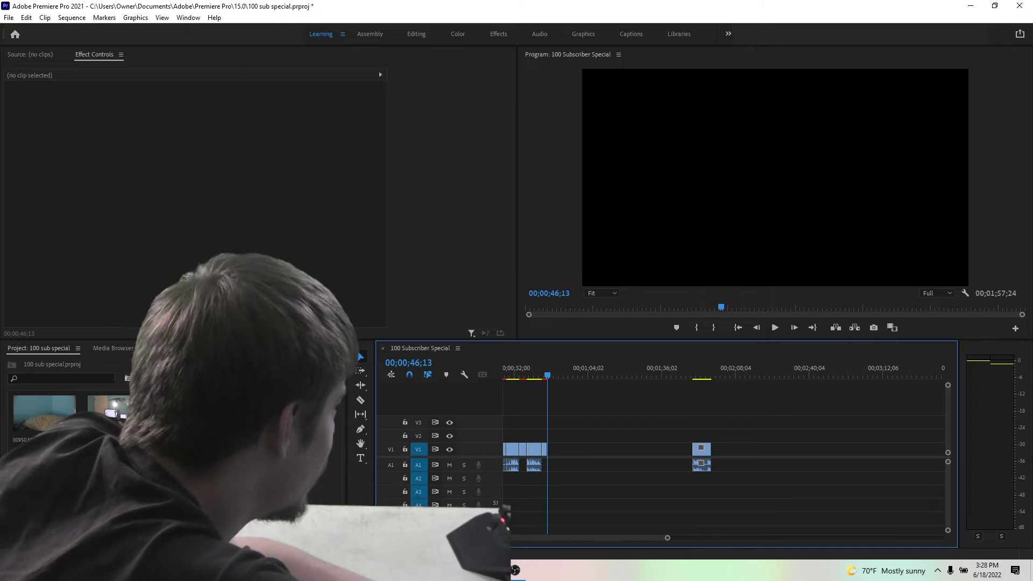
{"action": "left_click_drag", "start_coordinate": [44, 412], "coordinate": [600, 447]}
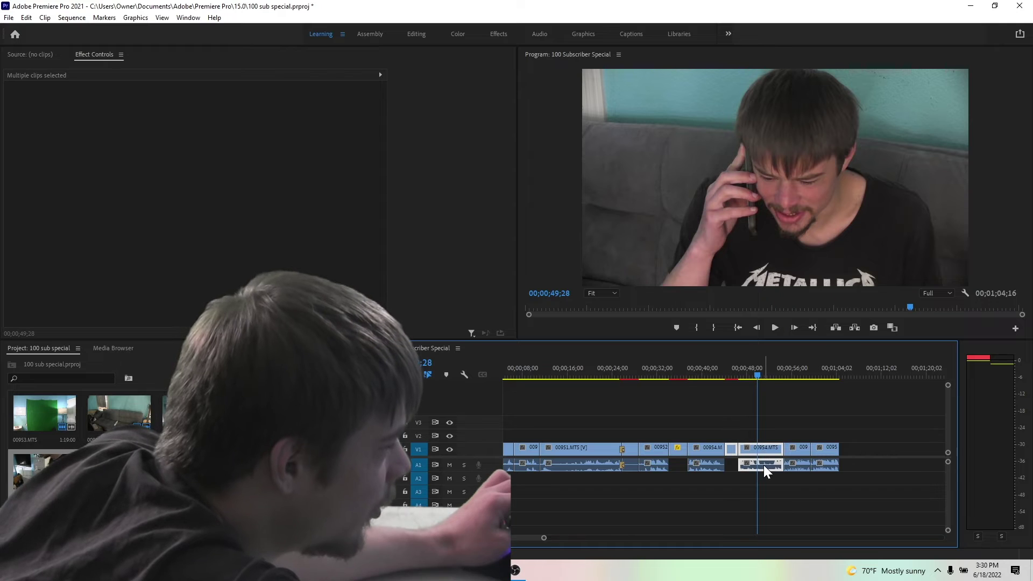
Swap the second 00954.MTS segment and the silent clip before it with the short clip that follows them
{"action": "left_click_drag", "start_coordinate": [764, 468], "coordinate": [880, 466]}
{"action": "left_click_drag", "start_coordinate": [798, 466], "coordinate": [741, 467]}
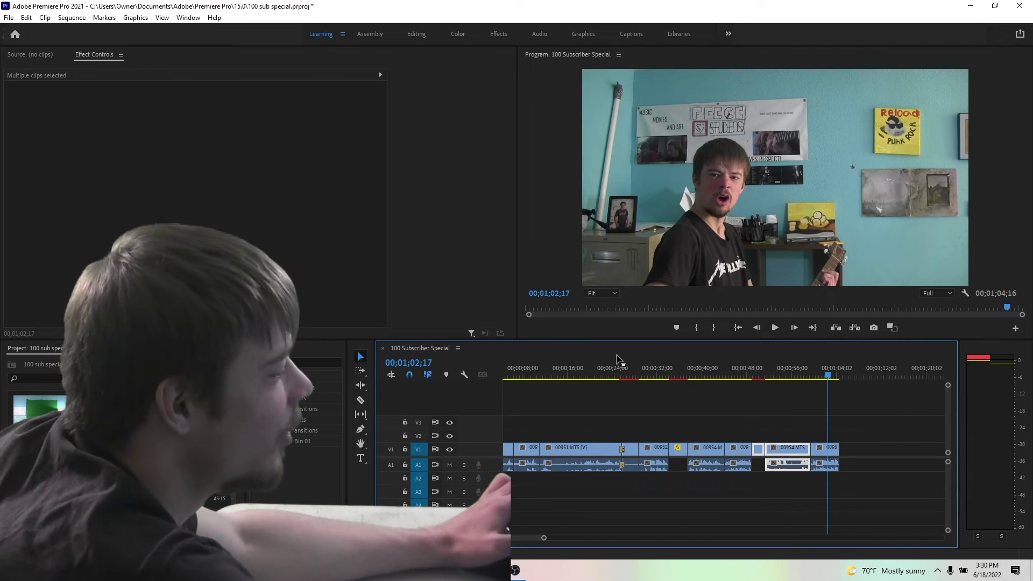
Play back the screen recording section and apply the default transition at its cut to 00952.MTS
{"action": "left_click", "coordinate": [607, 371]}
{"action": "key", "text": "space"}
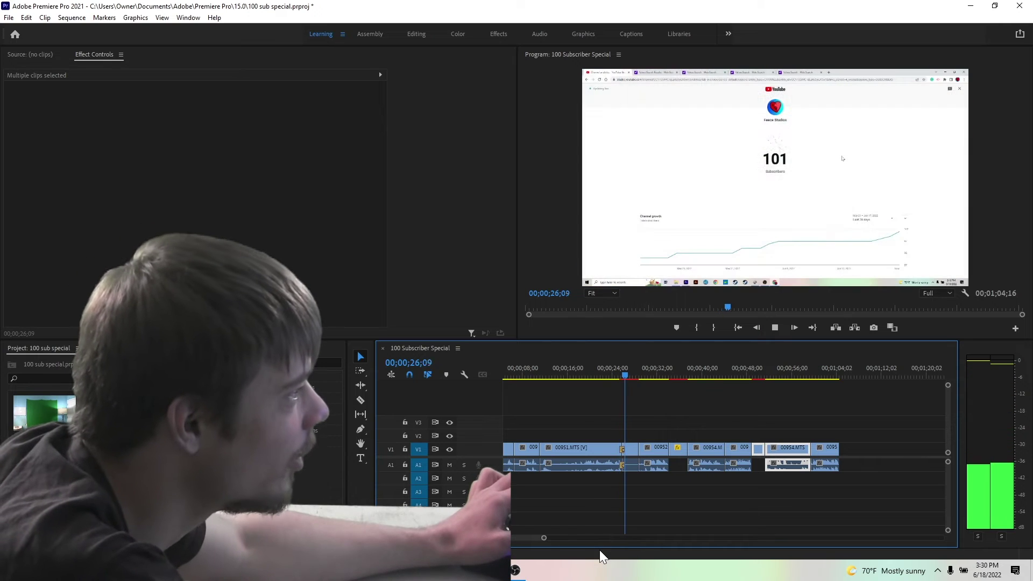
{"action": "key", "text": "space"}
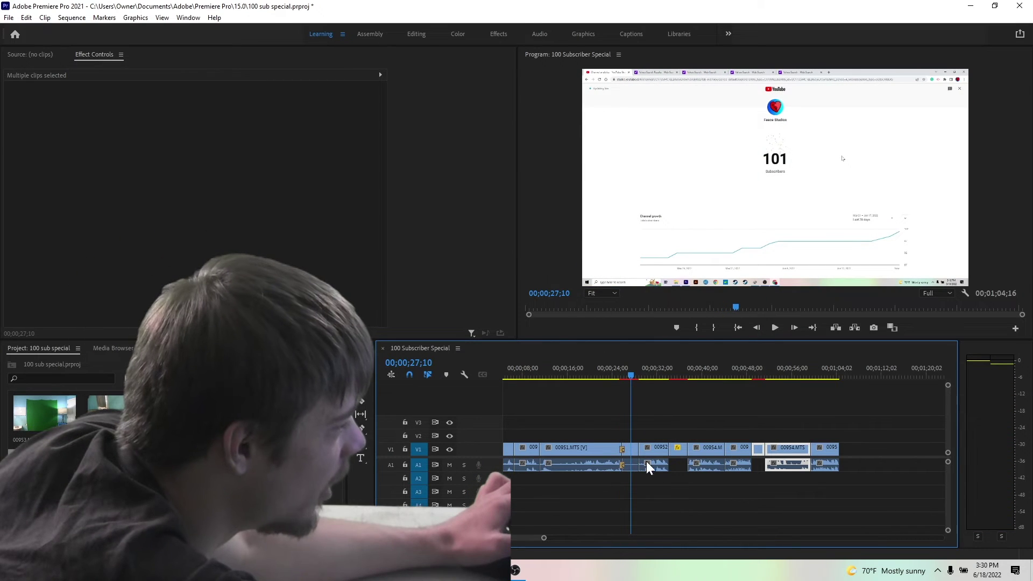
{"action": "right_click", "coordinate": [641, 455]}
{"action": "left_click", "coordinate": [689, 521]}
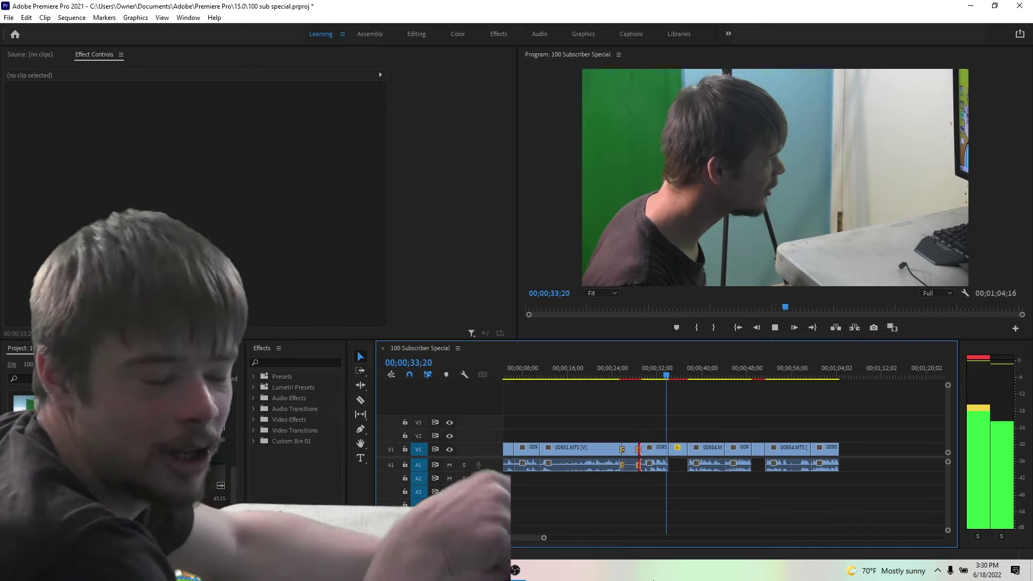
Trim the clip to end at 00;00;46;07, closing the gap after it, and append 00957.MTS to the end of the sequence
{"action": "key", "text": "ctrl+w"}
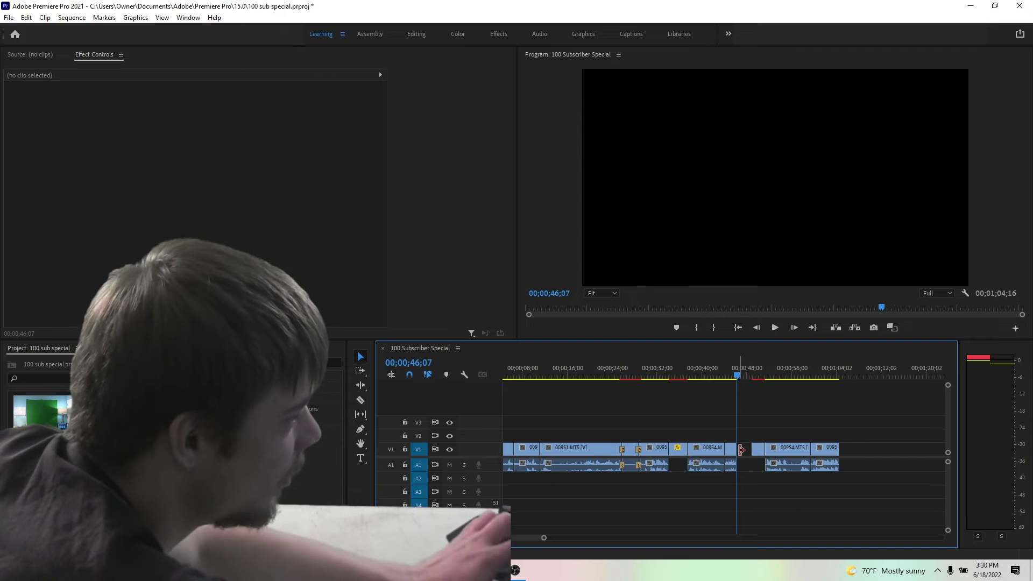
{"action": "right_click", "coordinate": [745, 451]}
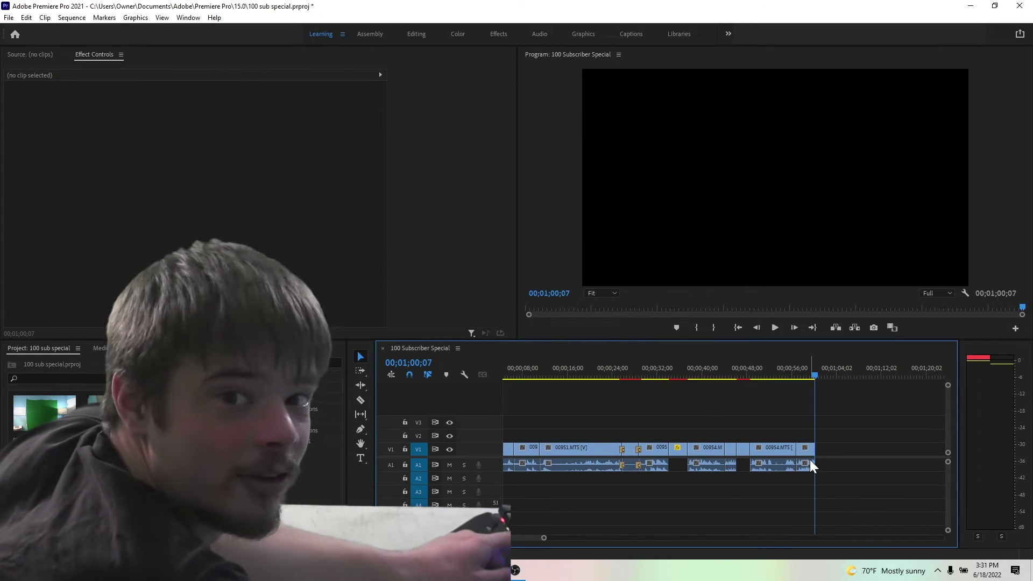
{"action": "left_click_drag", "start_coordinate": [108, 413], "coordinate": [833, 458]}
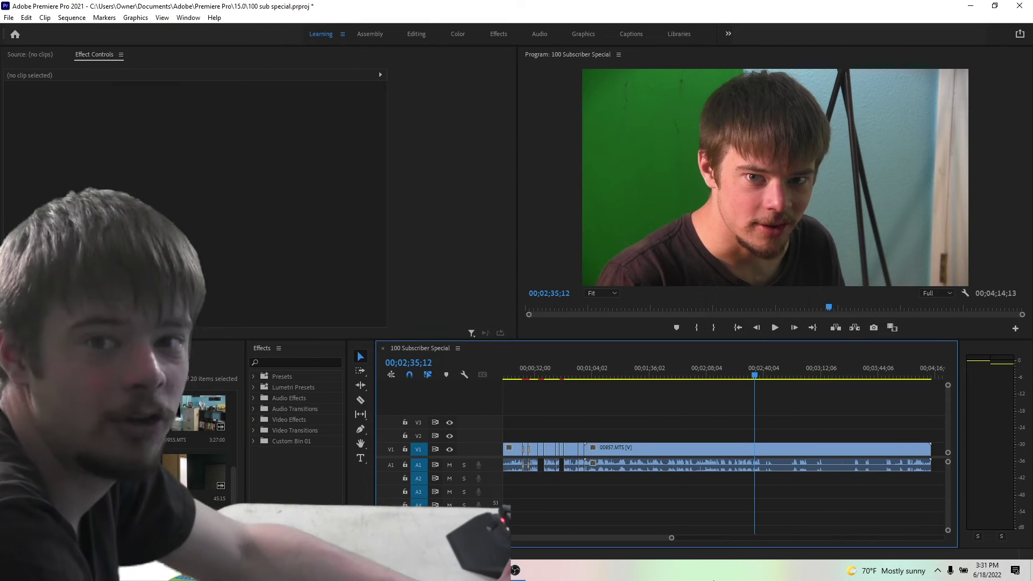
{"action": "left_click_drag", "start_coordinate": [729, 466], "coordinate": [655, 464]}
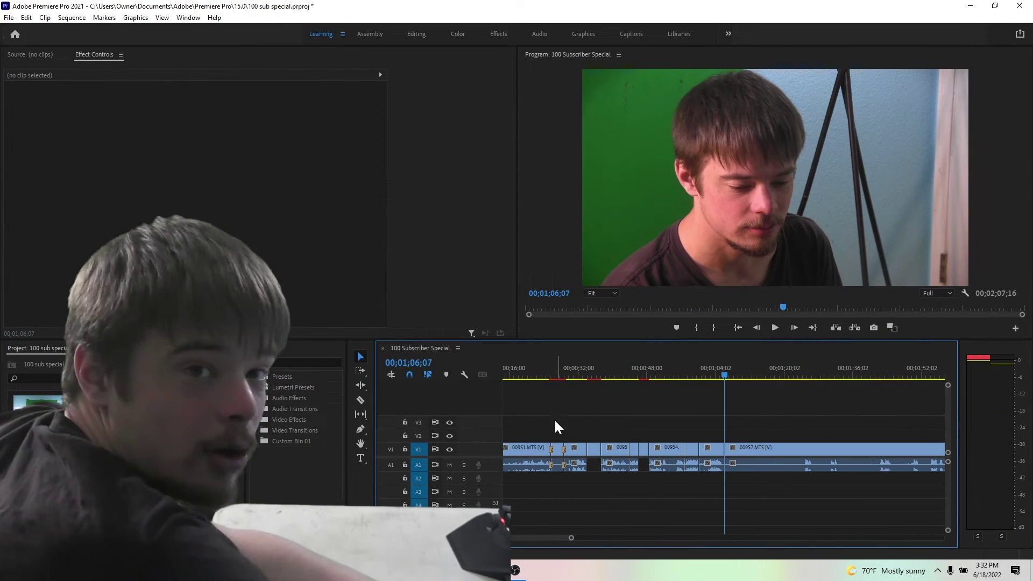
Layer 00959.MTS over the footage from 00;01;06;07, keeping only its audio on A2, and shift its later segment earlier
{"action": "left_click_drag", "start_coordinate": [43, 423], "coordinate": [759, 479]}
{"action": "key", "text": "="}
{"action": "right_click", "coordinate": [636, 423]}
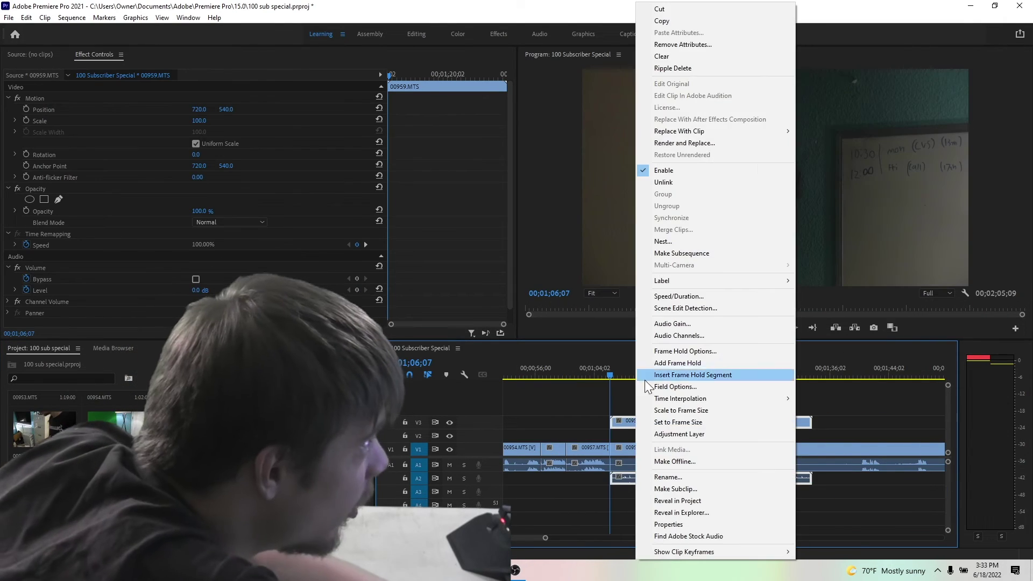
{"action": "left_click", "coordinate": [752, 170]}
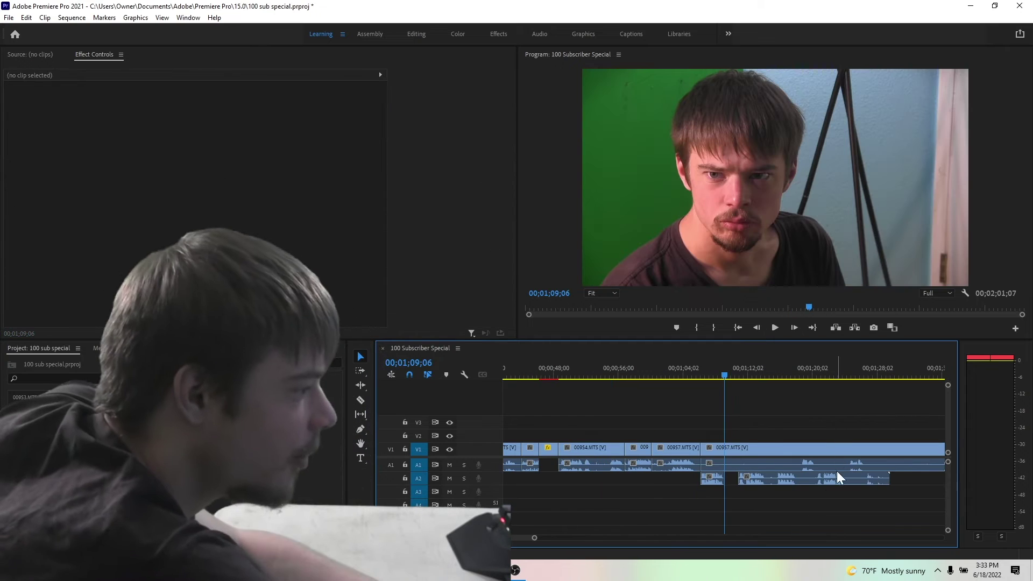
{"action": "left_click_drag", "start_coordinate": [784, 478], "coordinate": [757, 485]}
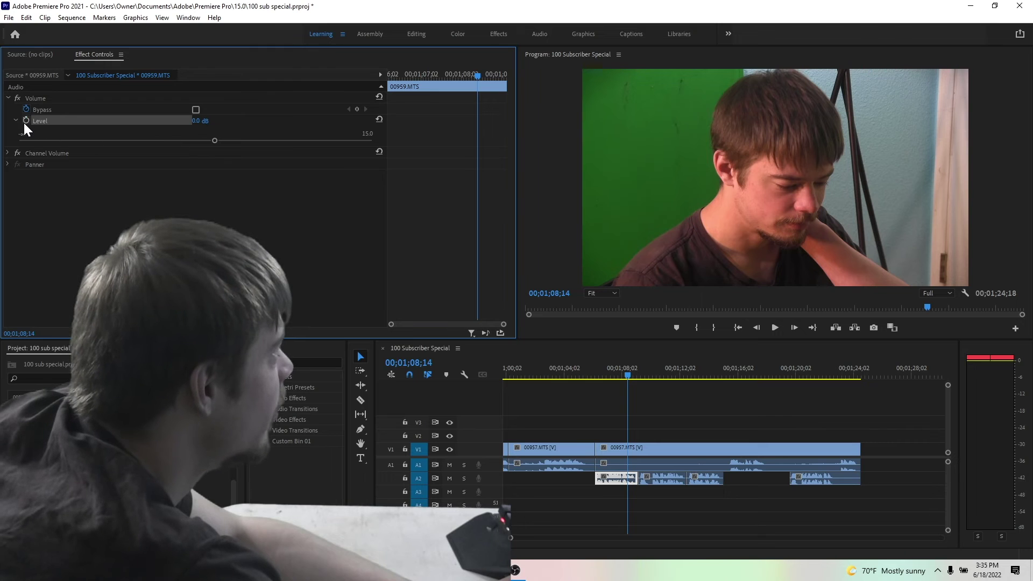
Try keyframing the first 00959.MTS audio segment's level from 6.9 dB at 00;01;06;29 to -14.5 dB at 00;01;08;14, and play it back
{"action": "left_click", "coordinate": [25, 121]}
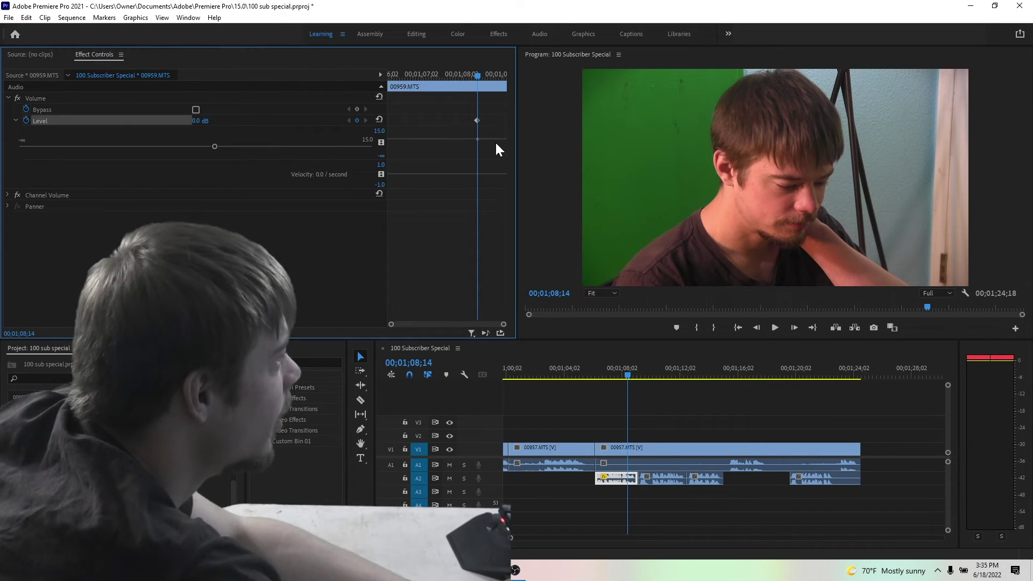
{"action": "left_click_drag", "start_coordinate": [215, 146], "coordinate": [275, 143]}
{"action": "left_click", "coordinate": [417, 73]}
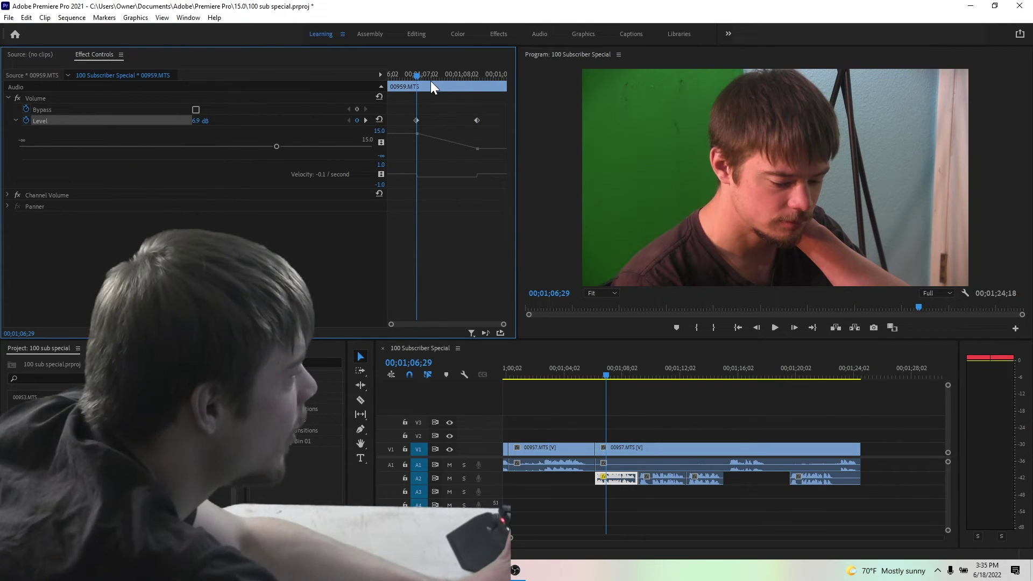
{"action": "key", "text": "space"}
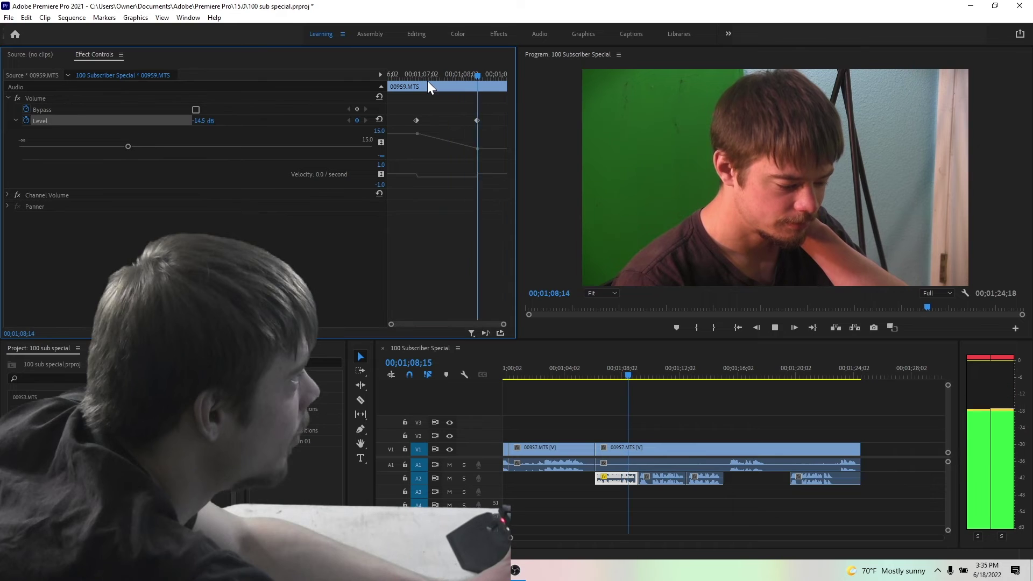
{"action": "key", "text": "space"}
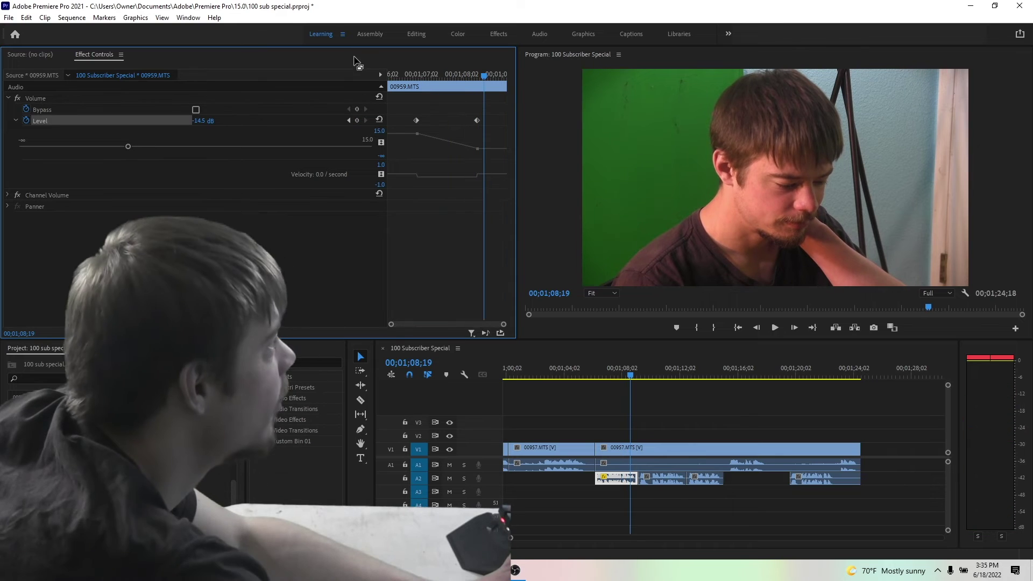
Turn off level keyframing on the first 00959.MTS audio segment and raise its overall level
{"action": "left_click", "coordinate": [26, 120]}
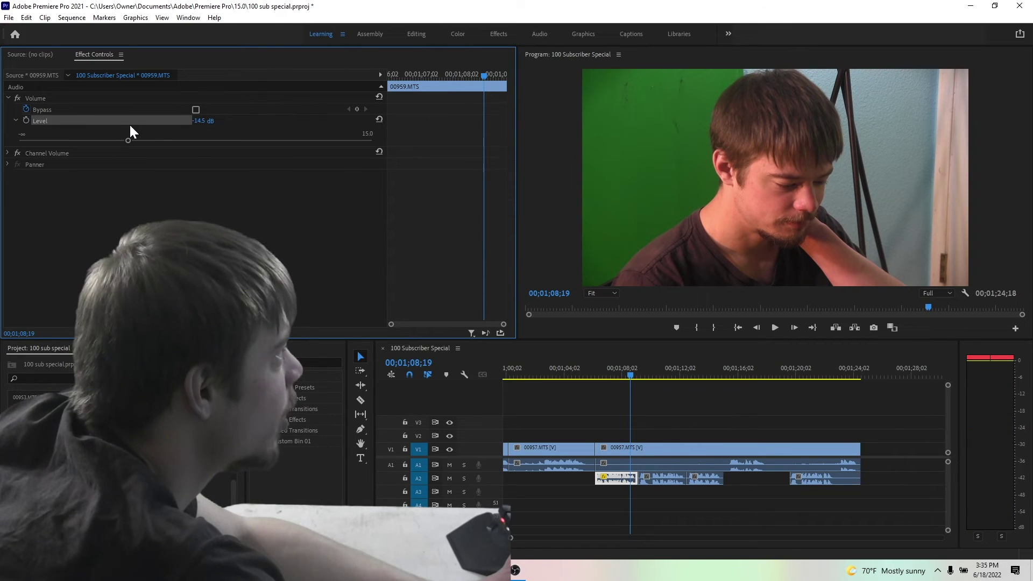
{"action": "left_click_drag", "start_coordinate": [127, 141], "coordinate": [156, 140]}
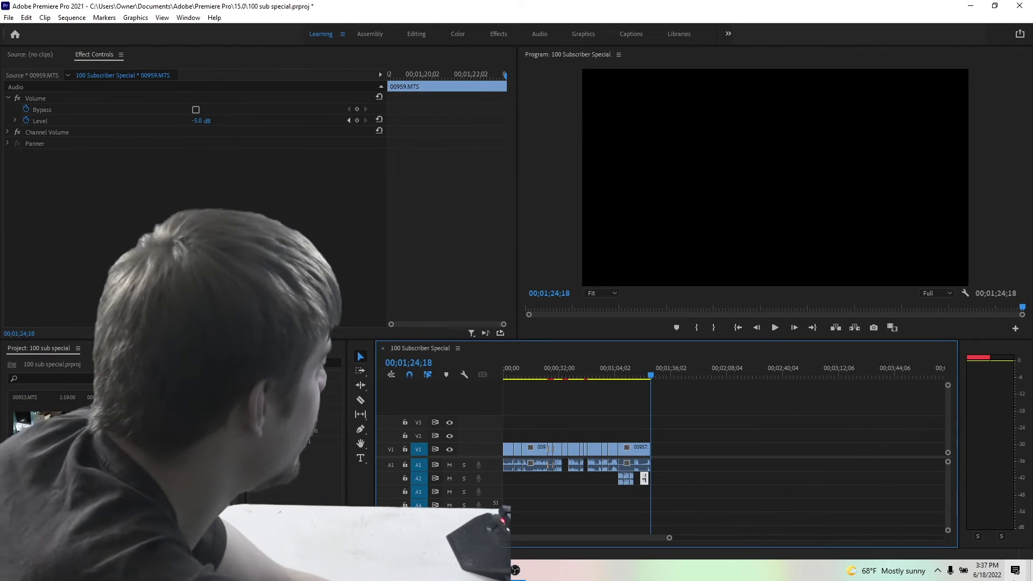
Import a music track from the Our Music folder on the DATA (E:) drive and place it on A1 after the footage
{"action": "key", "text": "ctrl+i"}
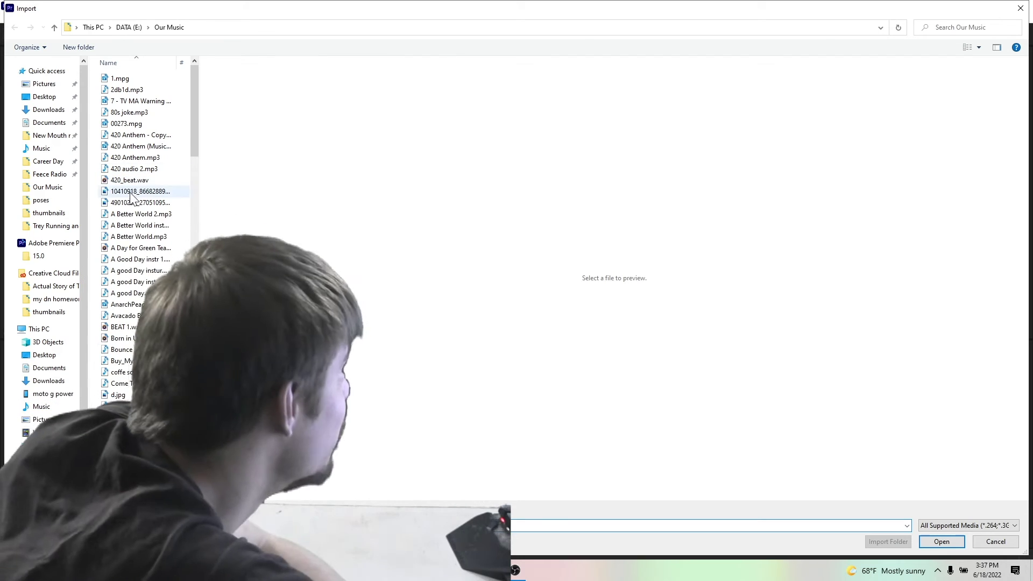
{"action": "left_click", "coordinate": [165, 147]}
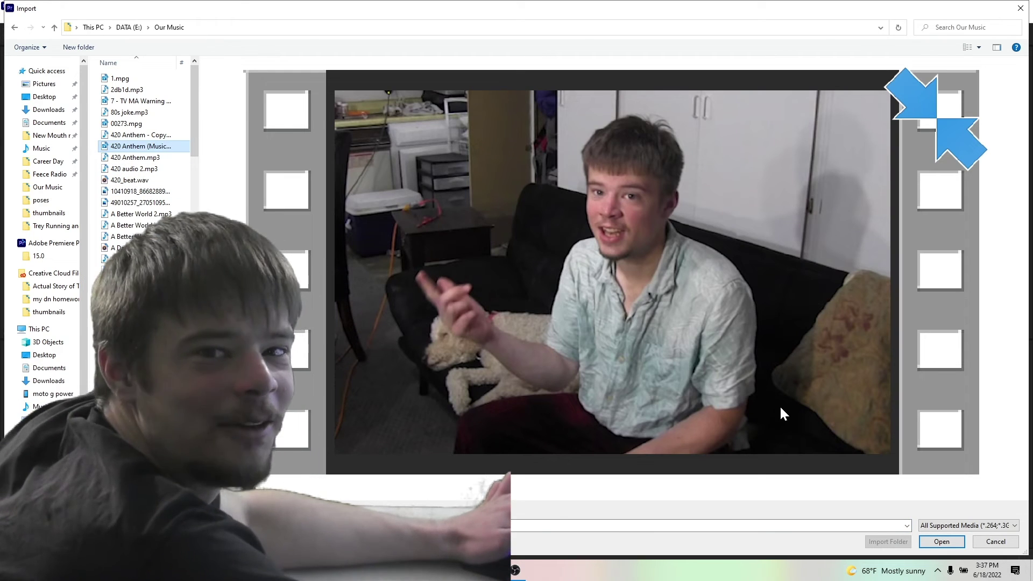
{"action": "key", "text": "Escape"}
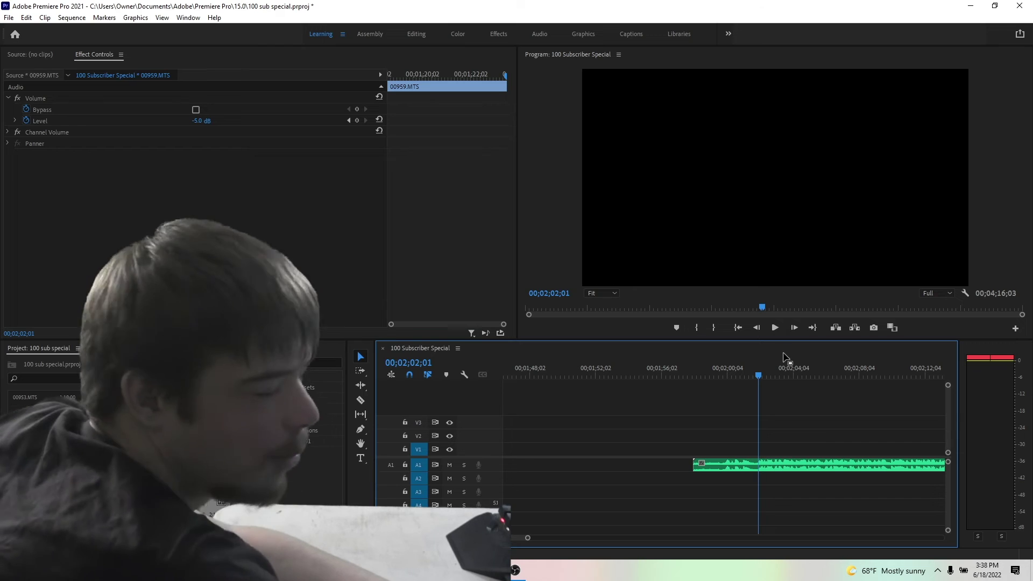
Preview a later part of the music track and apply the default transition to the start of 420 Anthem.mp3 on A3
{"action": "left_click", "coordinate": [901, 359]}
{"action": "key", "text": "space"}
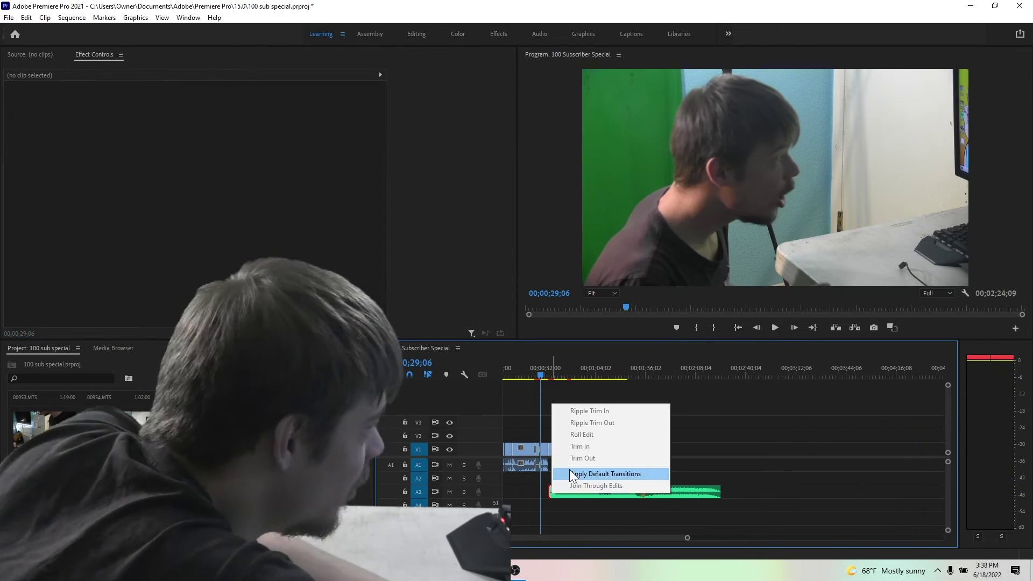
{"action": "left_click", "coordinate": [571, 472]}
Turn off level keyframing on 420 Anthem.mp3 and set its overall level to -9.7 dB
{"action": "left_click", "coordinate": [575, 489]}
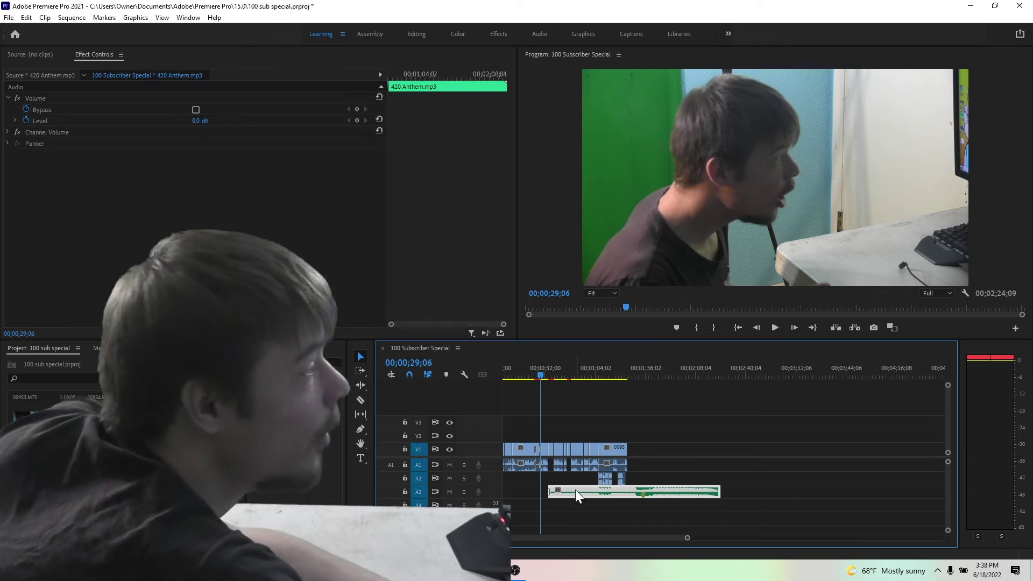
{"action": "left_click", "coordinate": [26, 119]}
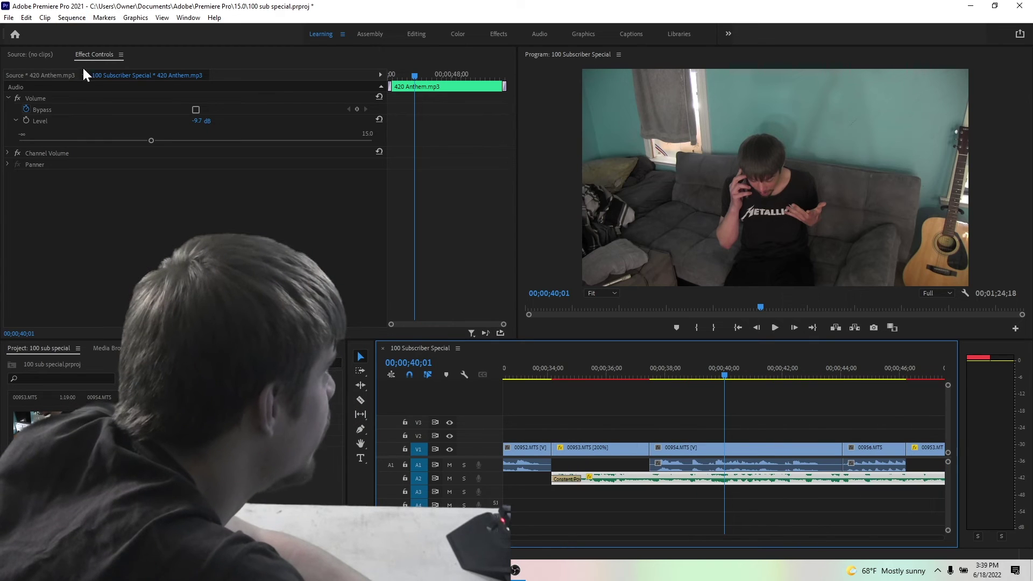
Keyframe the 420 Anthem.mp3 level to drop from -9.7 dB near the start of 00954.MTS to -27.6 dB at 00;00;37;22
{"action": "left_click", "coordinate": [26, 121]}
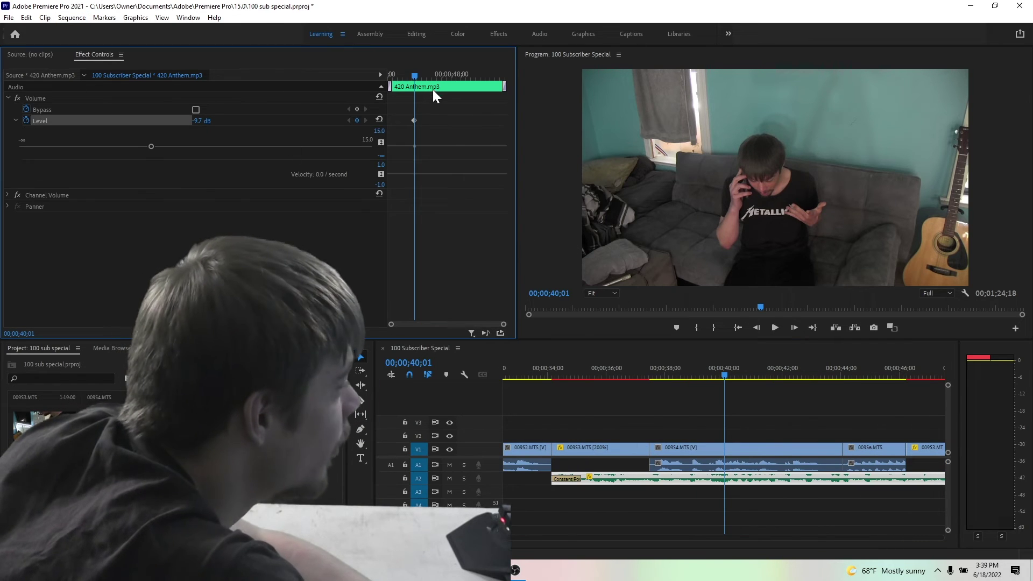
{"action": "left_click_drag", "start_coordinate": [682, 373], "coordinate": [652, 374]}
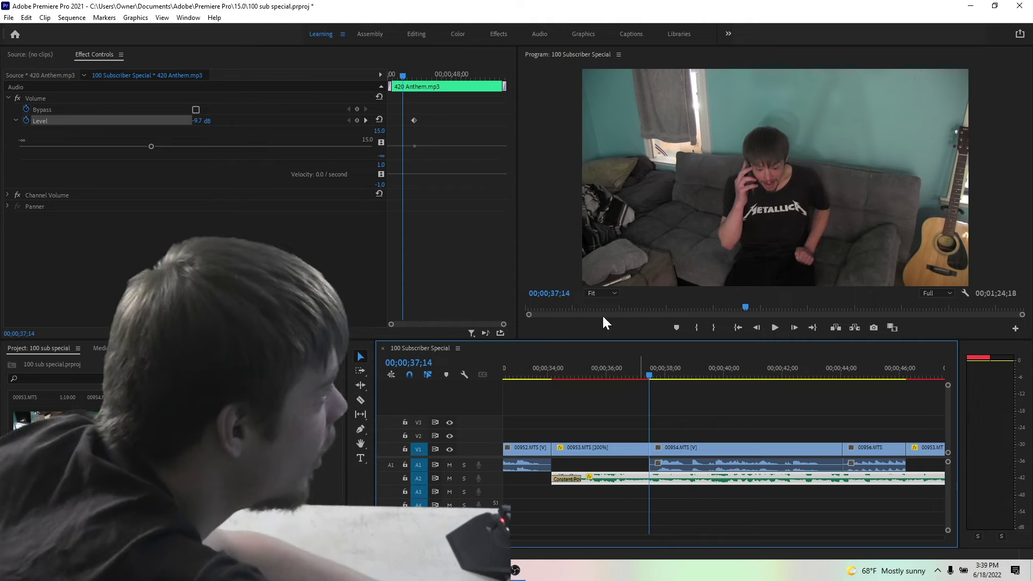
{"action": "left_click", "coordinate": [404, 76]}
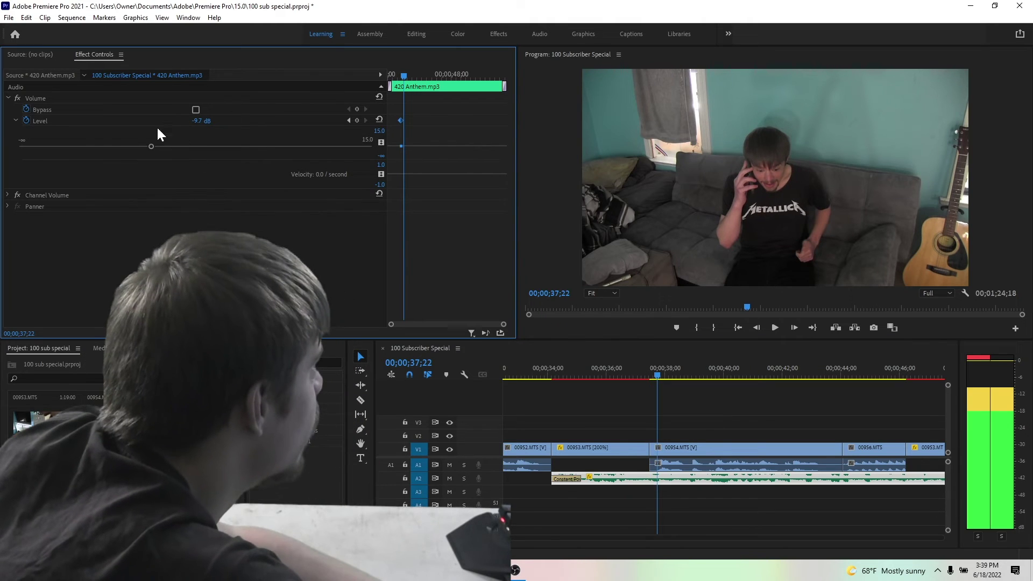
{"action": "left_click_drag", "start_coordinate": [151, 146], "coordinate": [124, 145]}
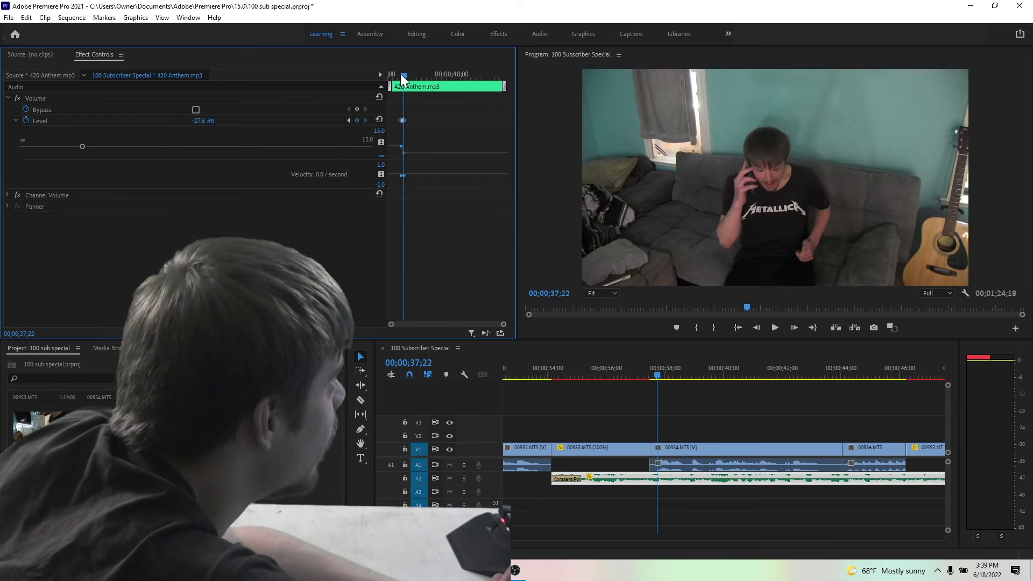
{"action": "left_click_drag", "start_coordinate": [400, 73], "coordinate": [396, 73]}
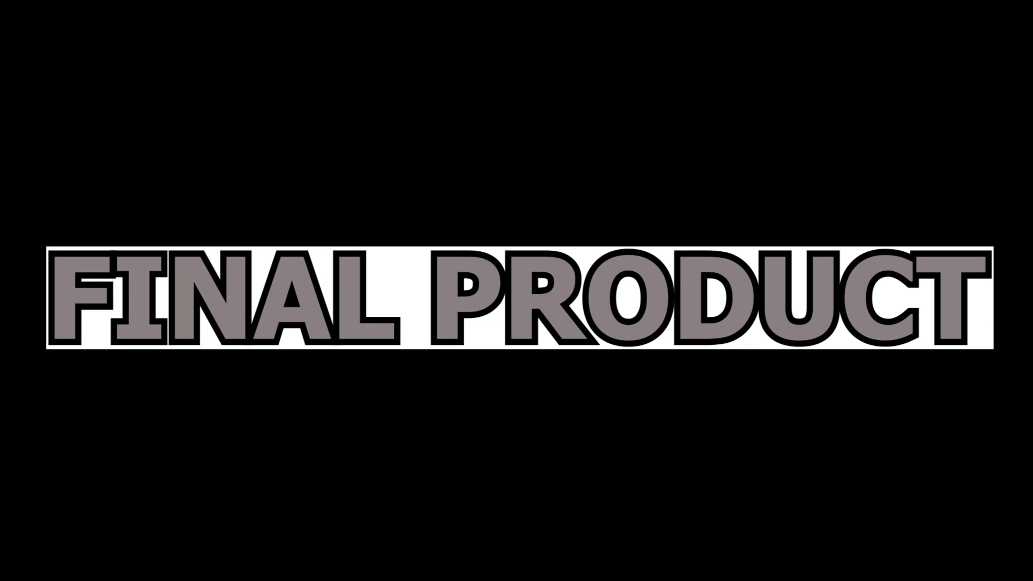